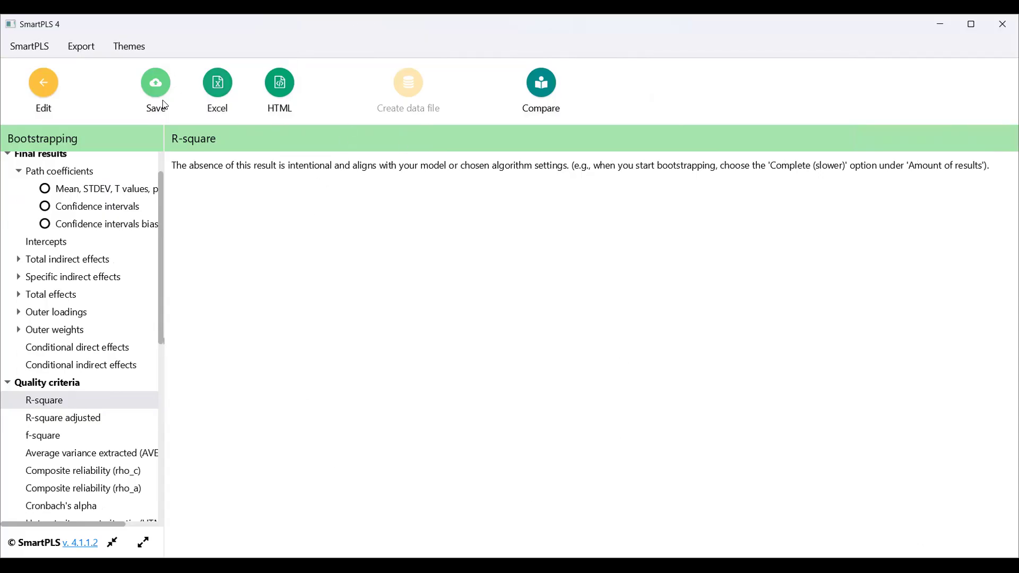
# - Return to the model and rerun bootstrapping with the amount of results set to Complete (slower)
pyautogui.click(53, 79)
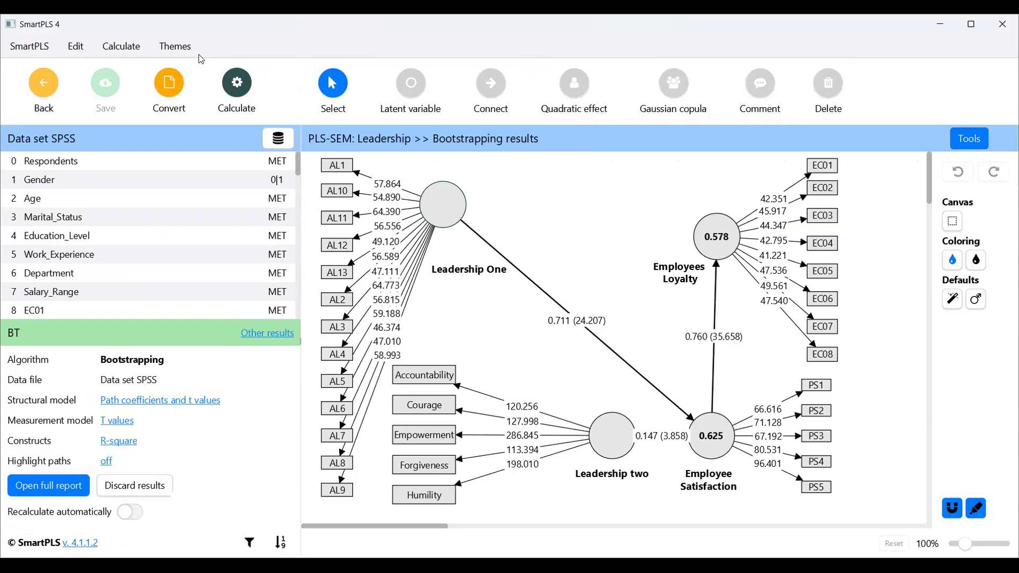
pyautogui.click(240, 88)
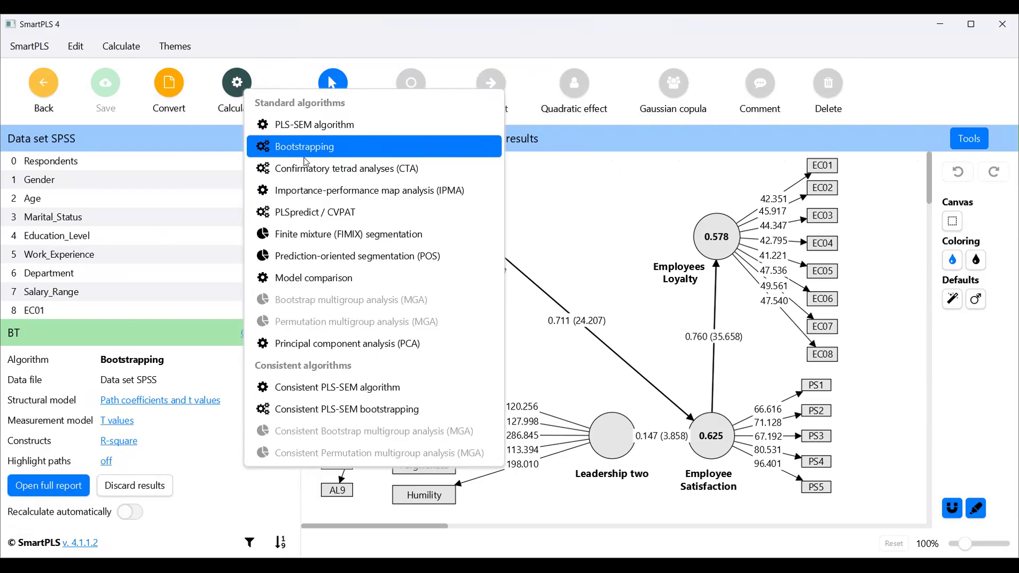
pyautogui.click(581, 320)
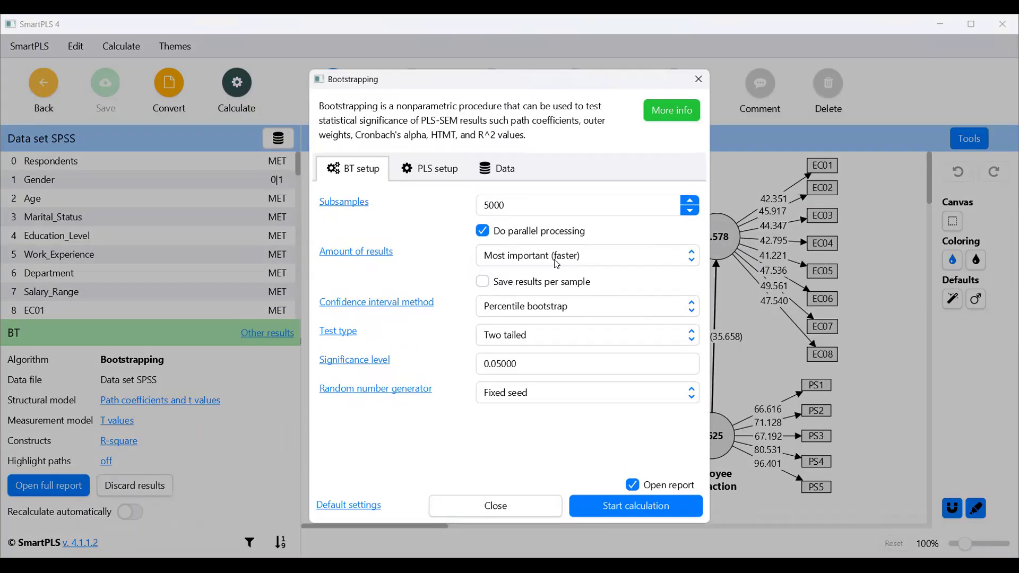
pyautogui.click(556, 260)
pyautogui.click(558, 307)
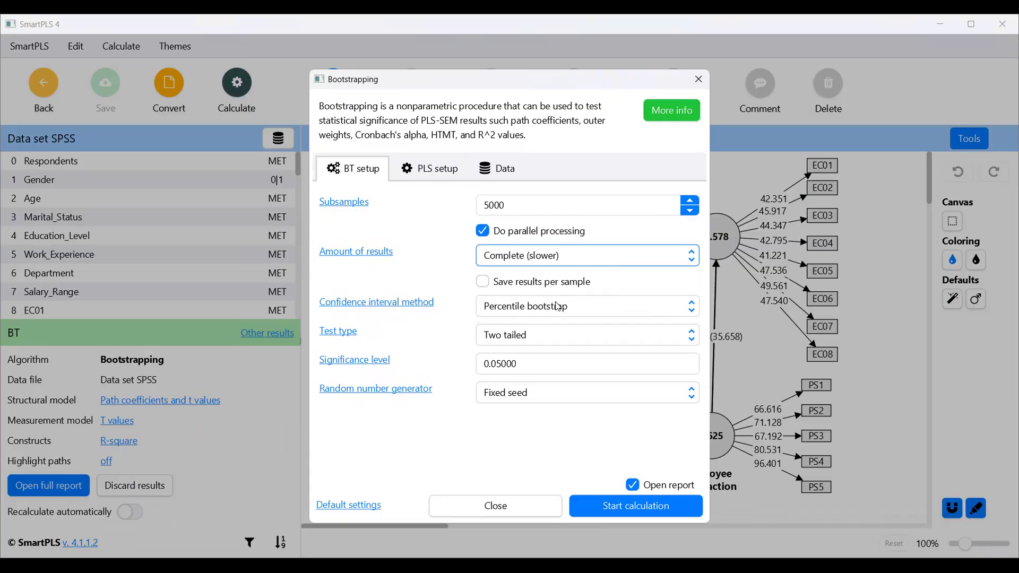
pyautogui.click(626, 517)
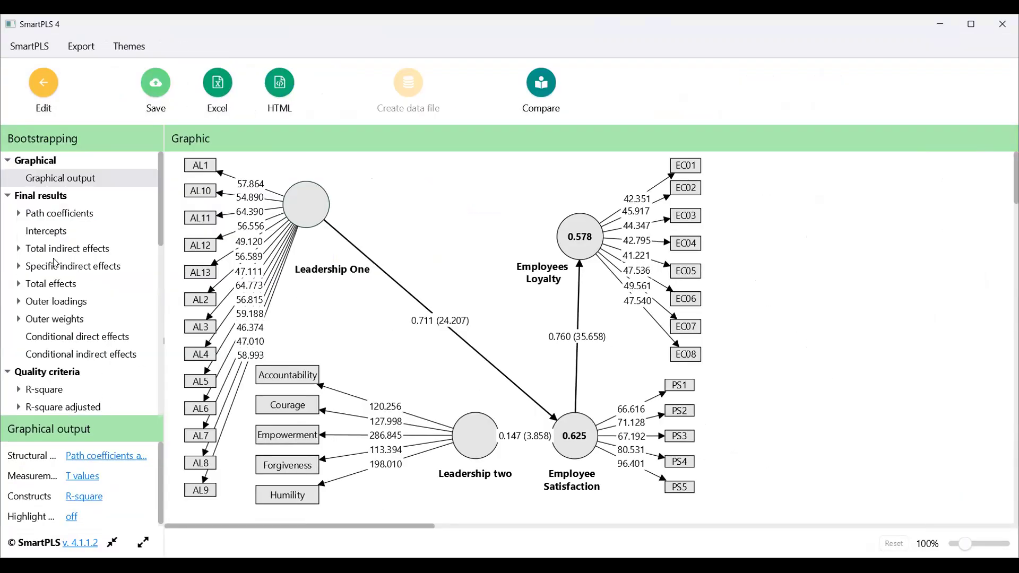
# - Examine the bootstrapped R-square results: mean, STDEV, T values and p values, plus the confidence intervals
pyautogui.scroll(-2, 62, 307)
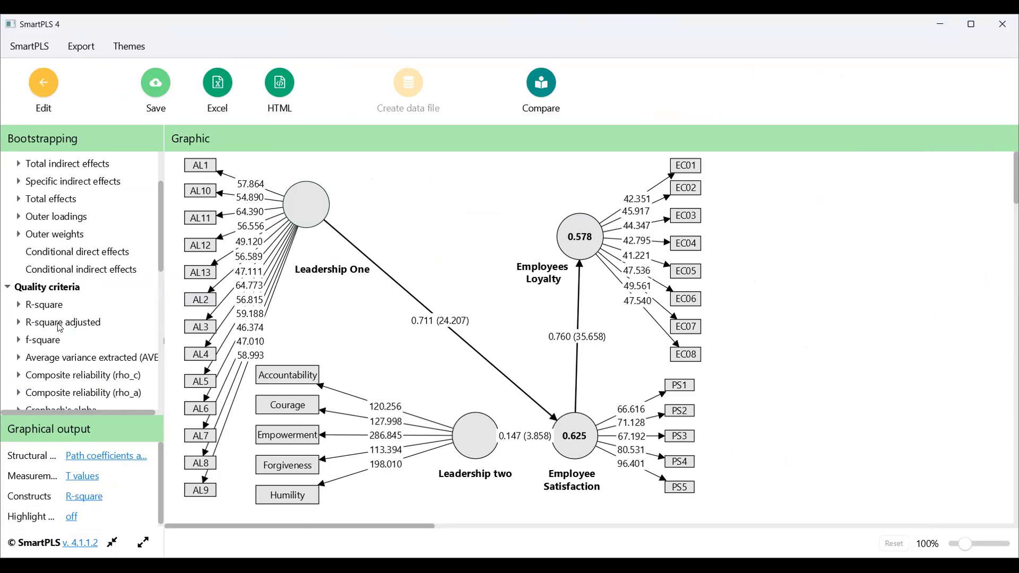
pyautogui.click(28, 306)
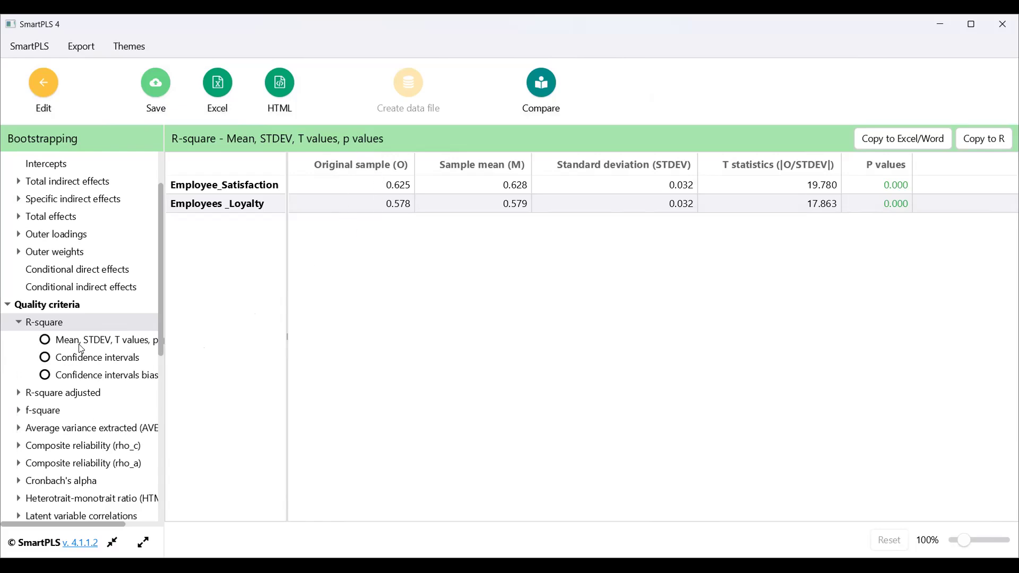
pyautogui.click(108, 343)
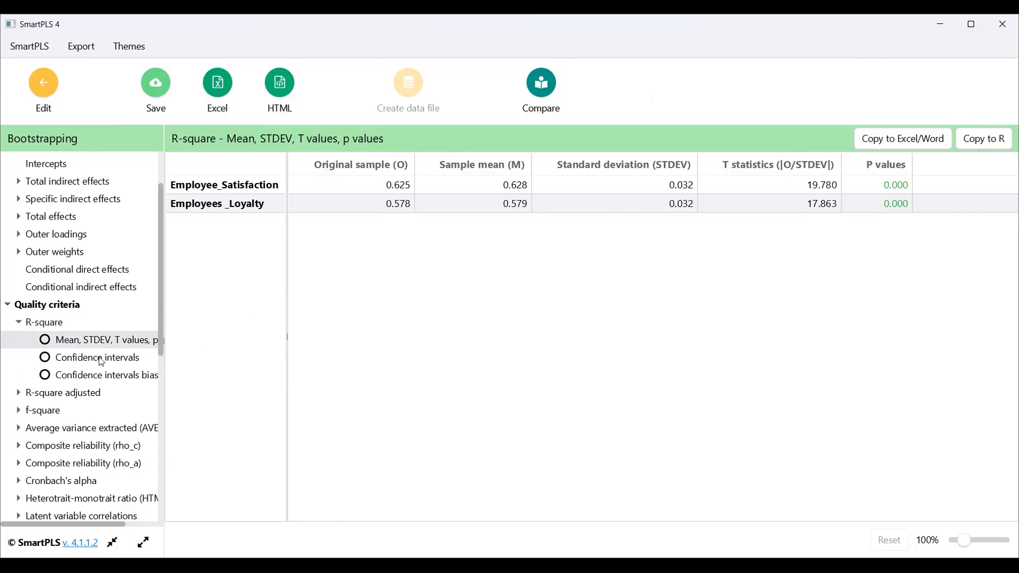
pyautogui.click(102, 362)
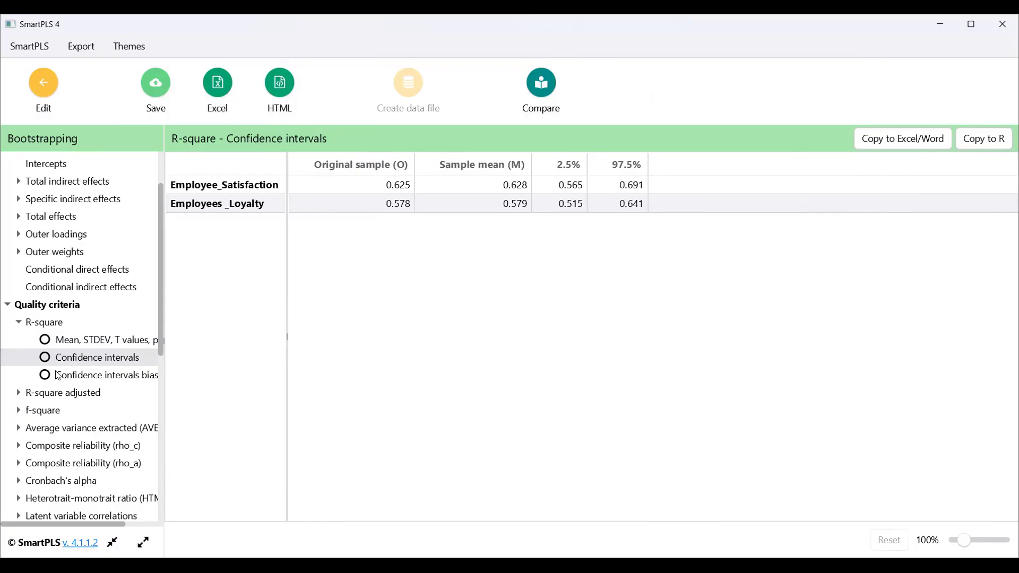
# - Examine the f-square mean, STDEV, T values and p values, and look through the remaining bootstrapping result sections
pyautogui.click(44, 411)
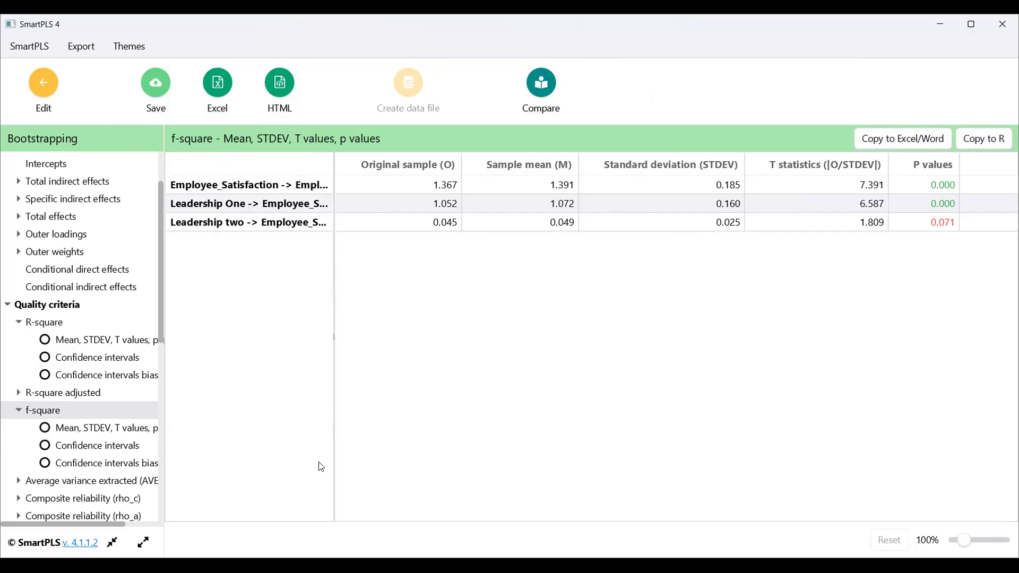
pyautogui.scroll(-1, 87, 424)
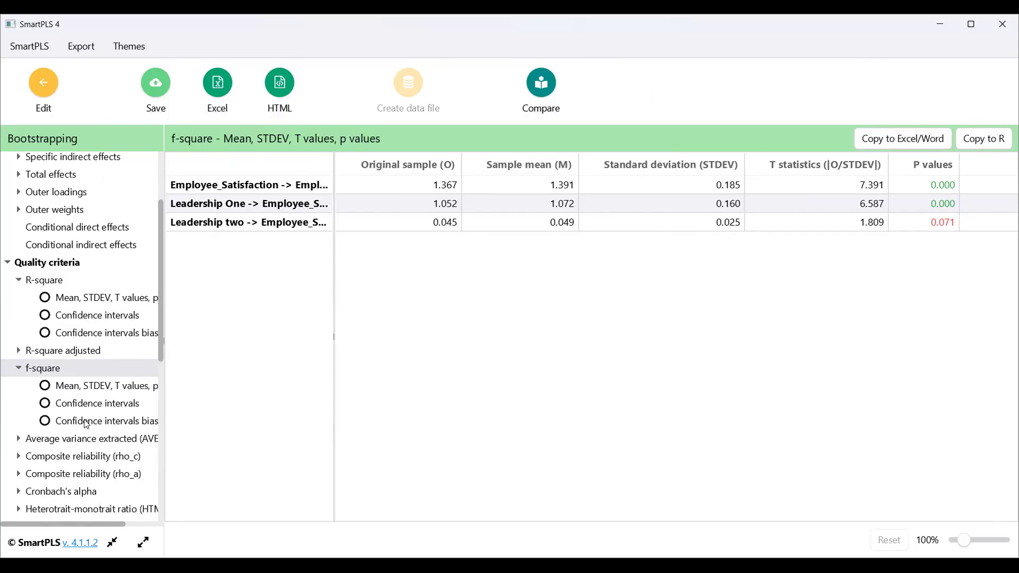
pyautogui.scroll(-1, 86, 425)
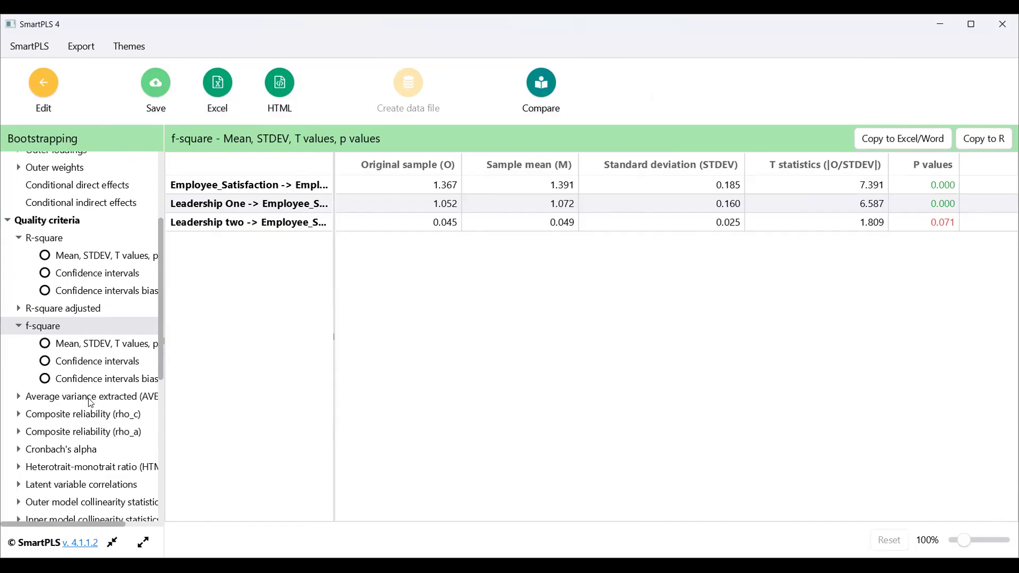
pyautogui.scroll(-3, 90, 414)
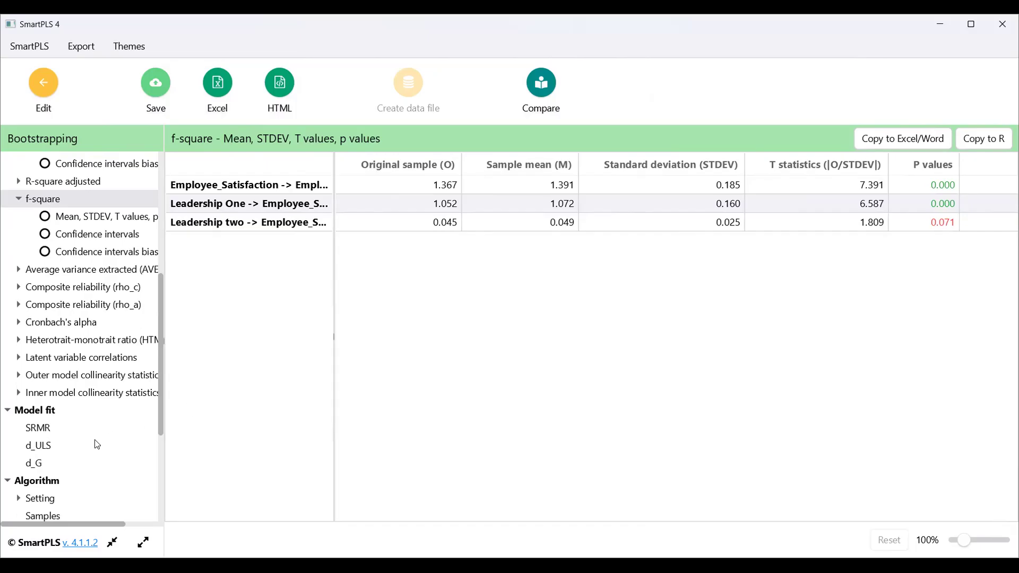
pyautogui.scroll(-3, 96, 446)
pyautogui.scroll(-1, 97, 459)
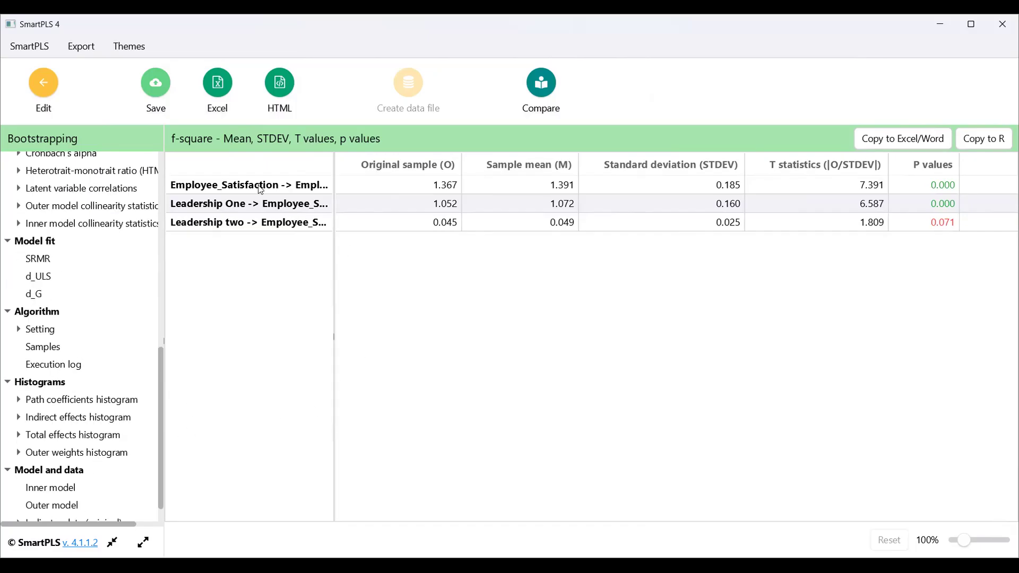
# - Return to the model and run the PLSpredict / CVPAT calculation with its default settings
pyautogui.click(22, 91)
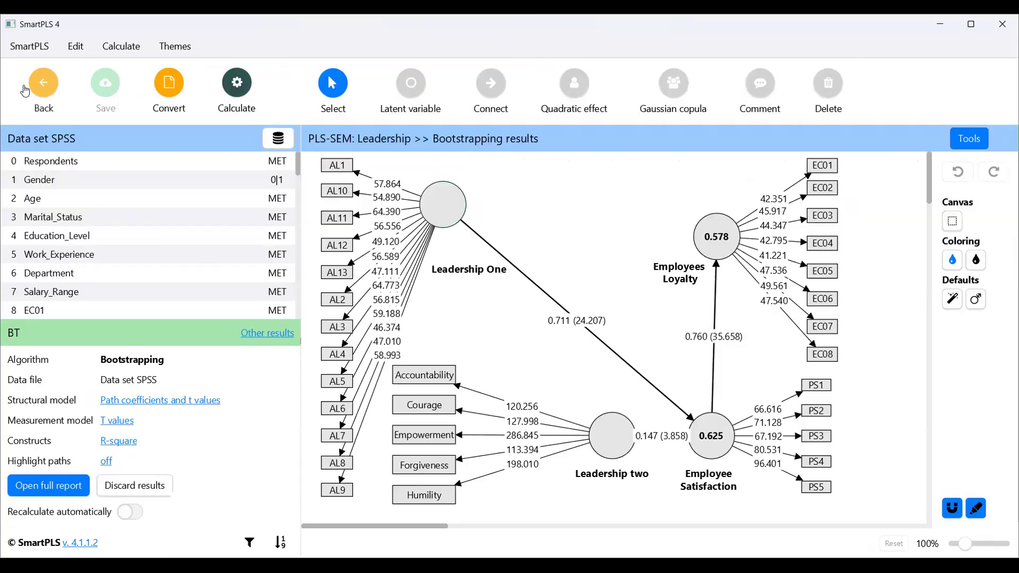
pyautogui.click(248, 90)
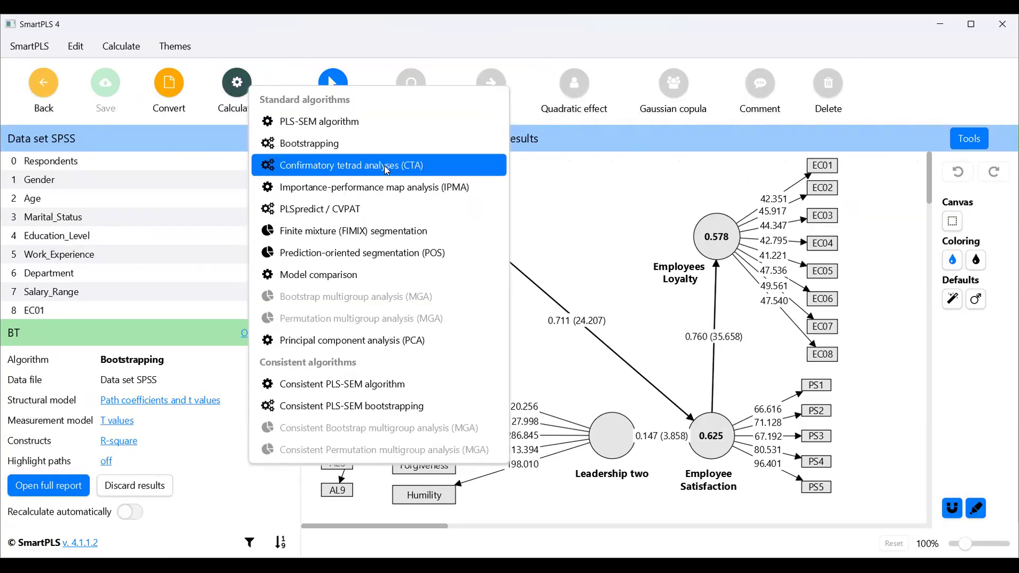
pyautogui.click(390, 211)
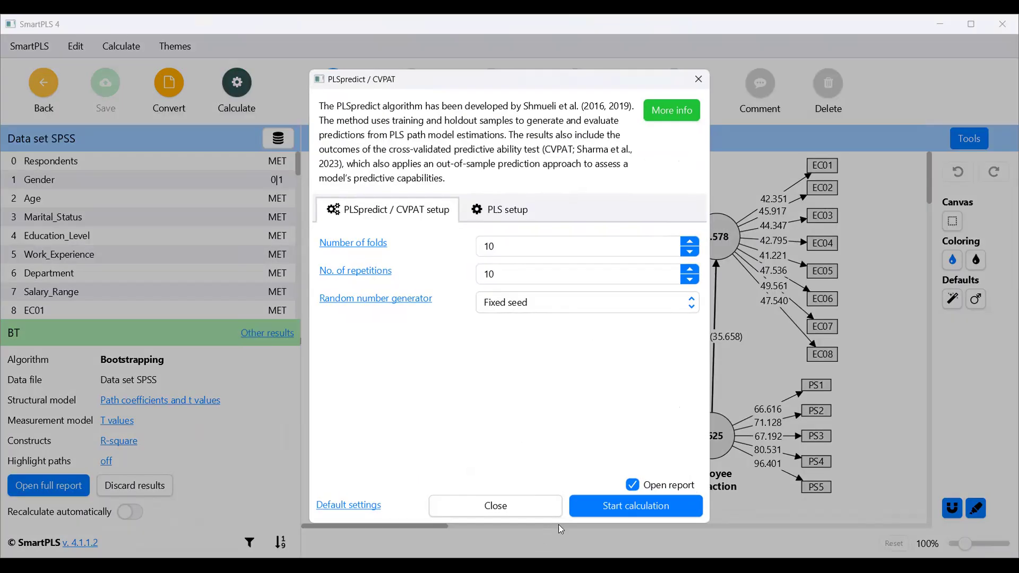
pyautogui.click(615, 507)
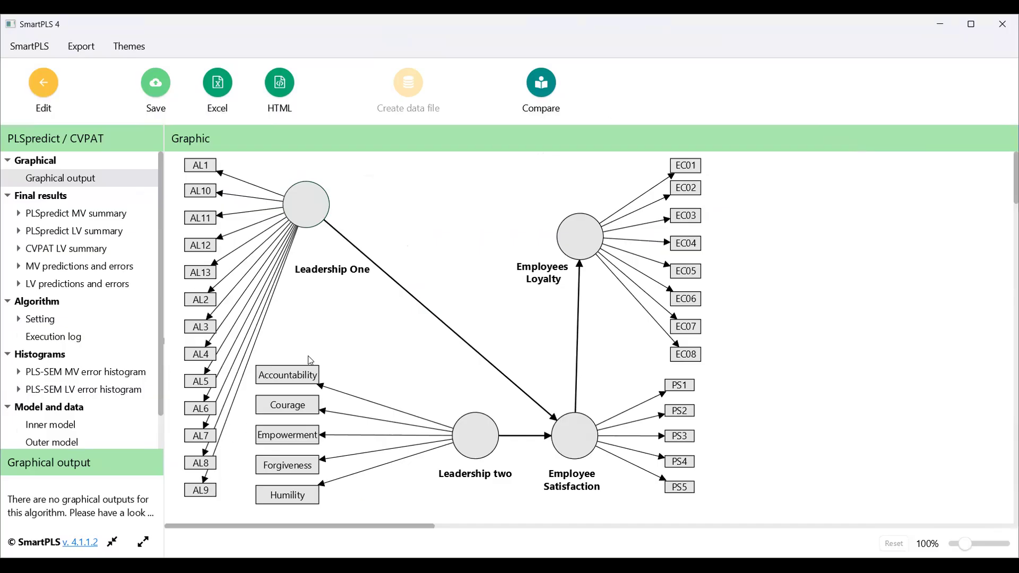
# - Examine the PLS-SEM MV prediction errors and the PLS-SEM MV predictions in the PLSpredict report
pyautogui.scroll(-1, 20, 289)
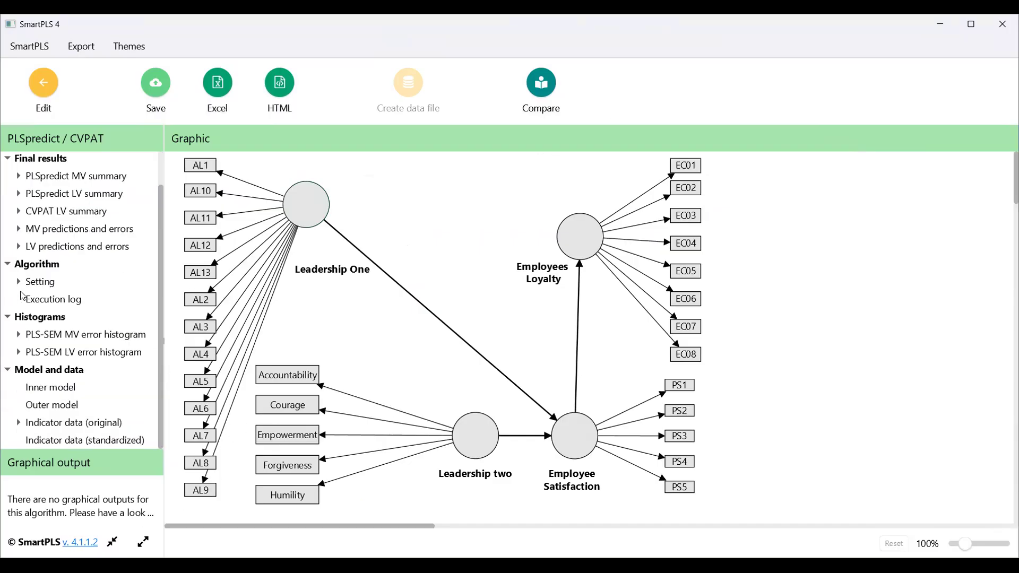
pyautogui.scroll(1, 45, 319)
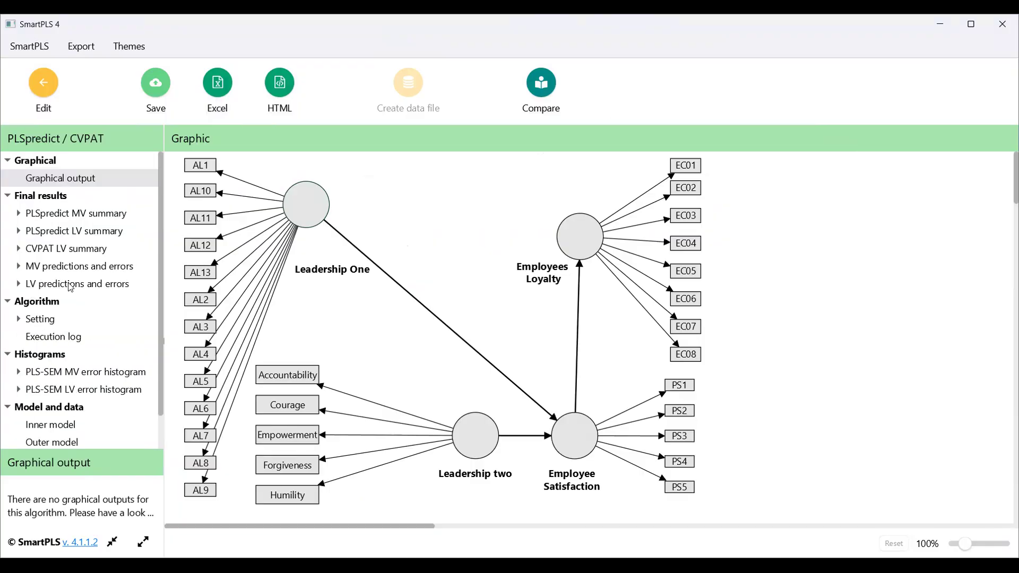
pyautogui.click(53, 269)
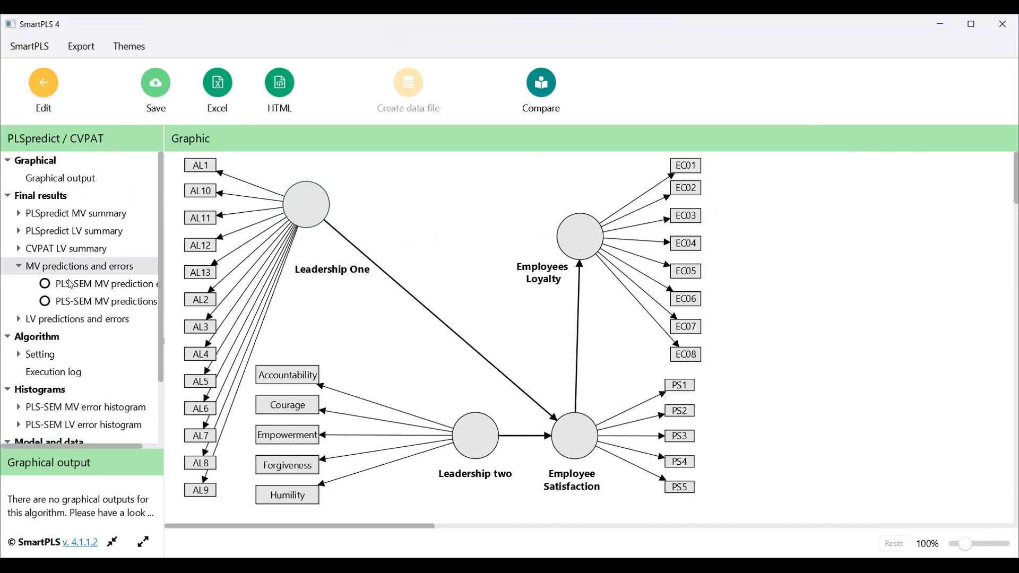
pyautogui.click(70, 287)
pyautogui.click(72, 291)
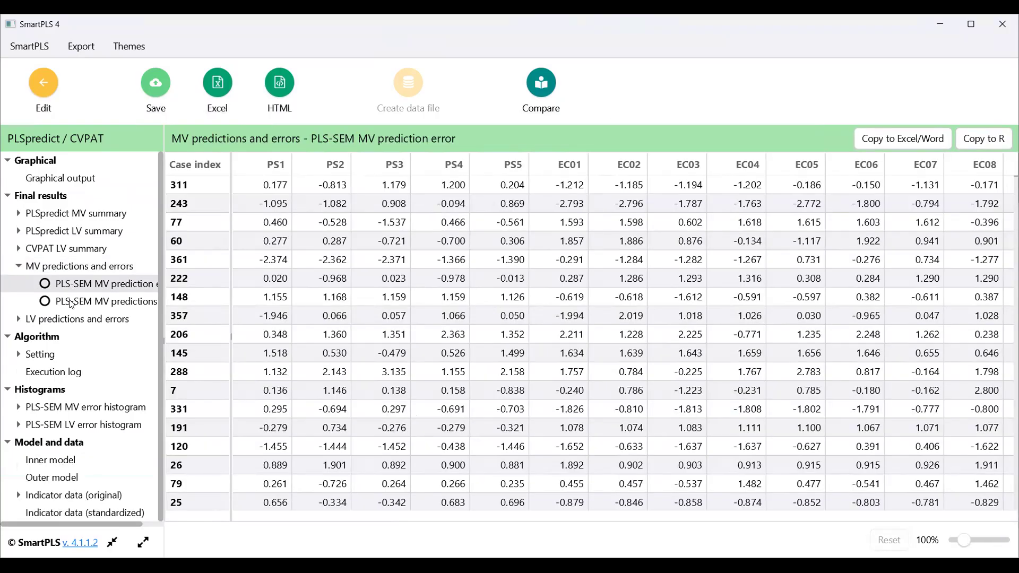
pyautogui.click(72, 303)
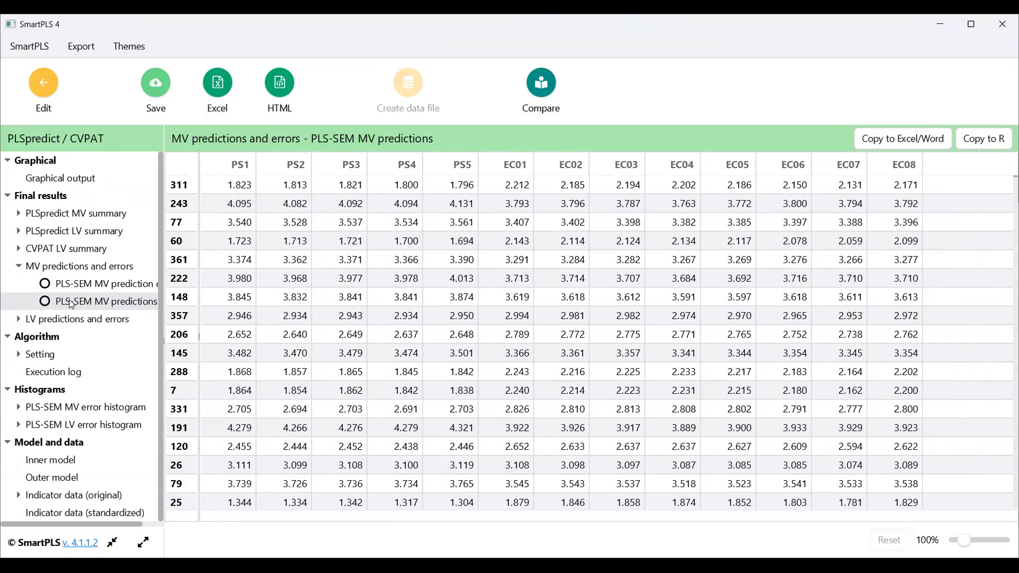
# - Examine the PLS-SEM LV prediction errors and the PLS-SEM LV predictions for the latent variables
pyautogui.click(29, 322)
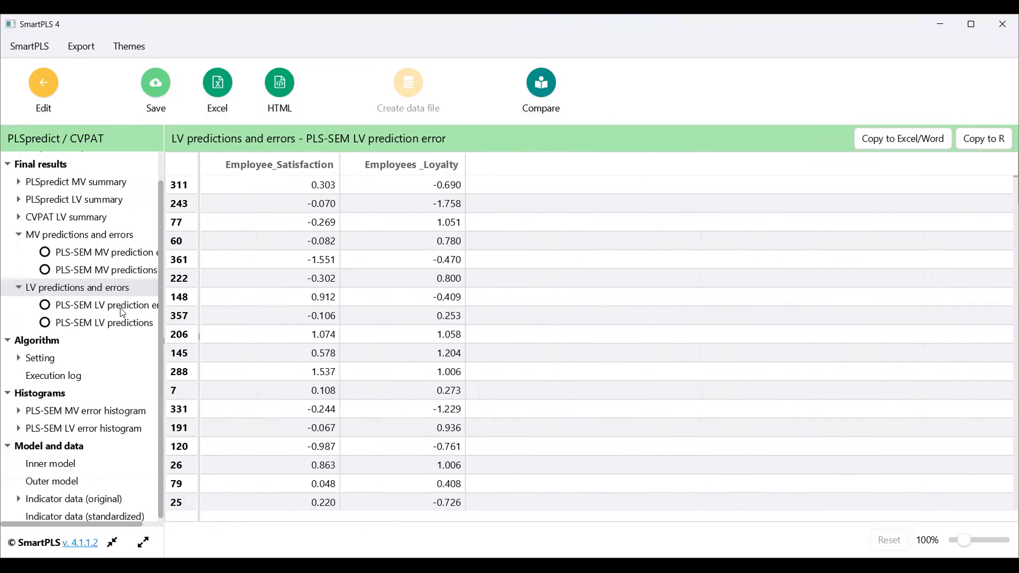
pyautogui.click(113, 323)
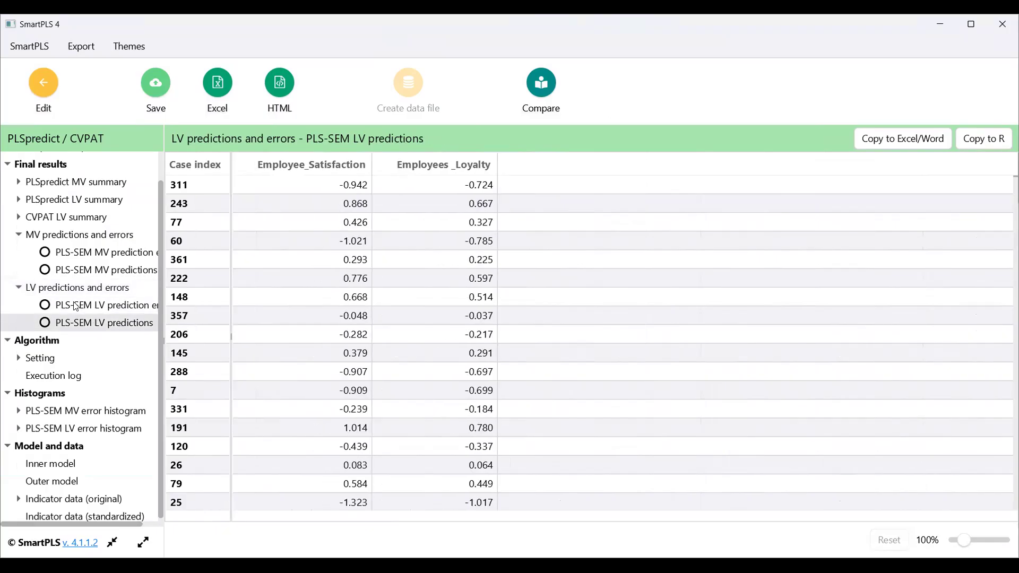
pyautogui.scroll(1, 78, 305)
pyautogui.scroll(-1, 78, 306)
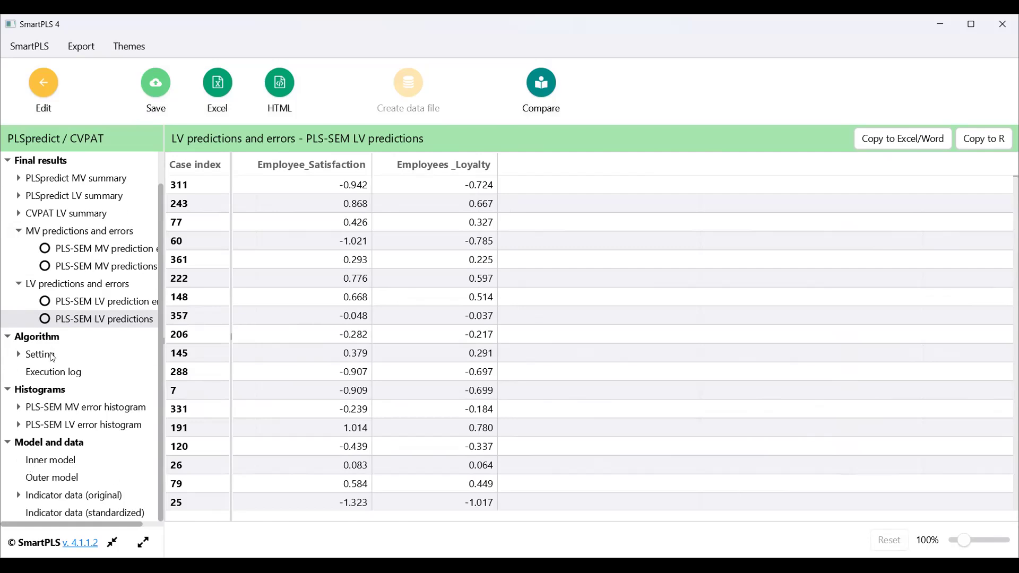
# - Review the inner and outer model matrices and the original and standardized indicator data, including the MV descriptives
pyautogui.click(57, 462)
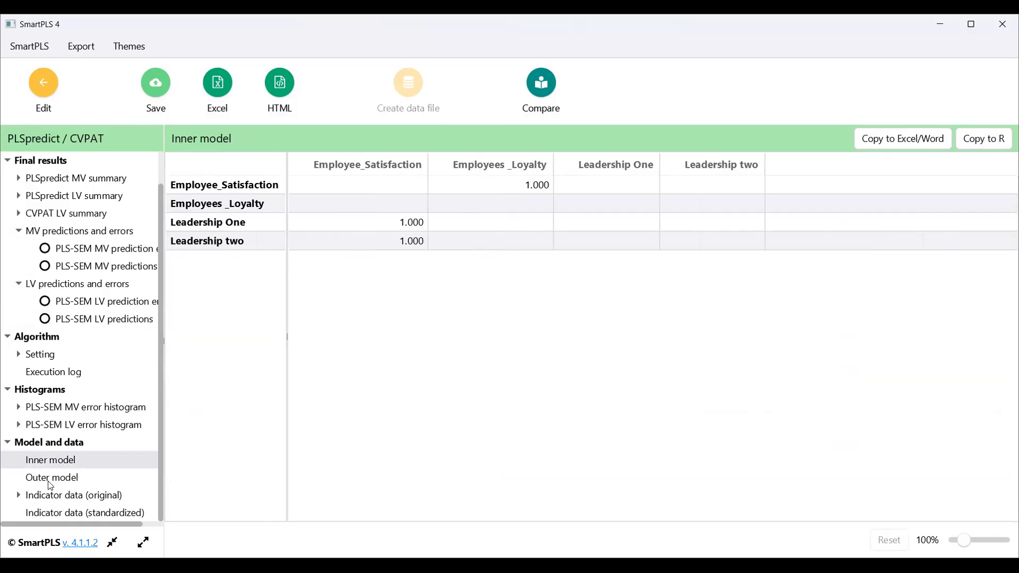
pyautogui.click(50, 484)
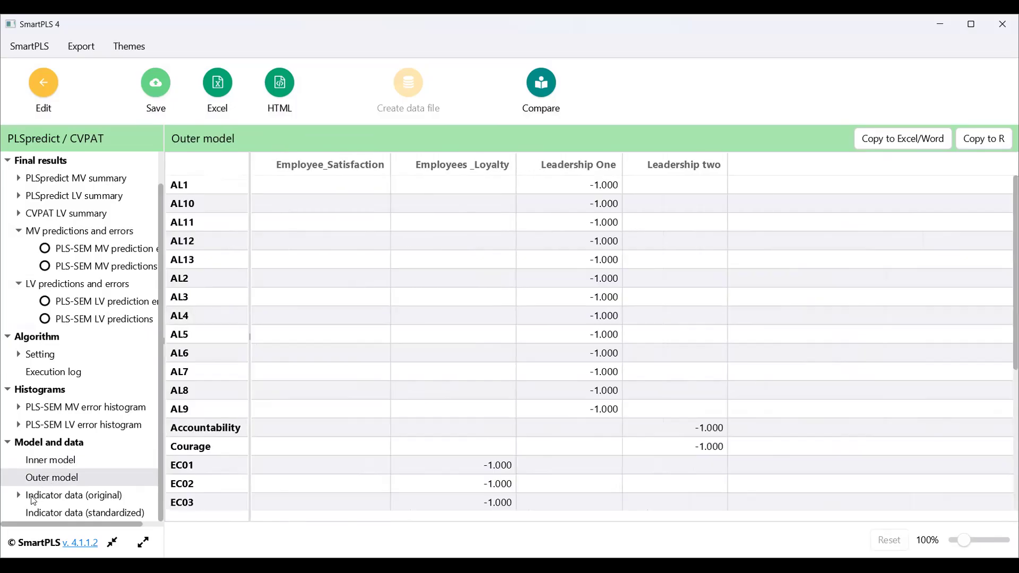
pyautogui.click(33, 499)
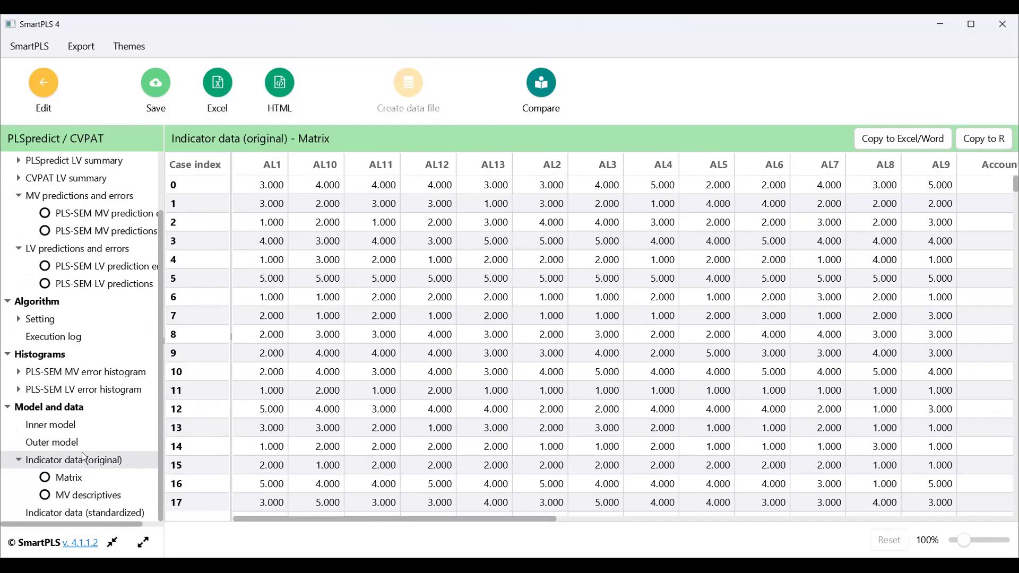
pyautogui.click(68, 498)
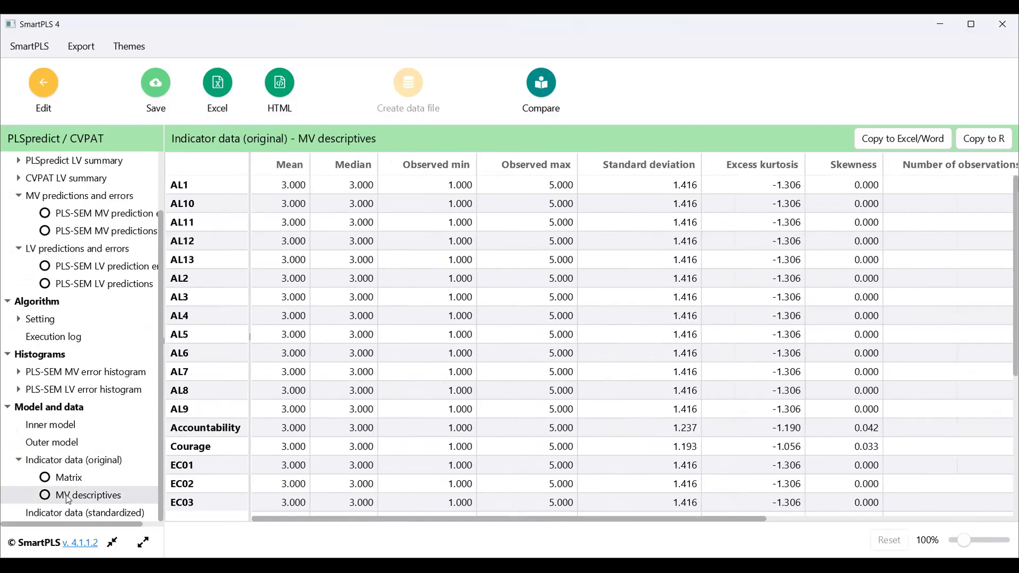
pyautogui.click(68, 516)
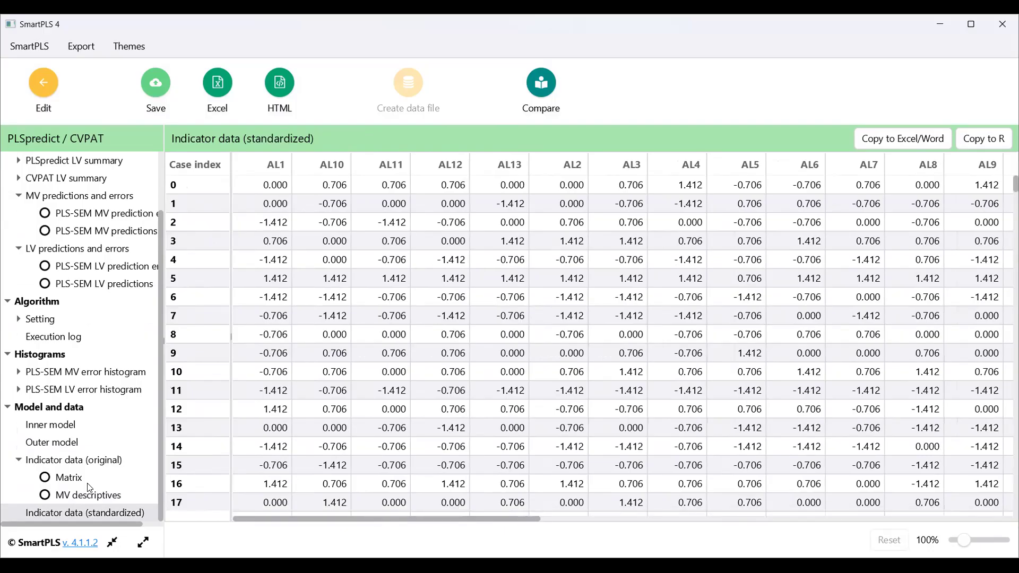
# - Examine the PLSpredict MV summary's overview, prediction error and prediction descriptives, plus the PLSpredict LV summary
pyautogui.scroll(3, 56, 457)
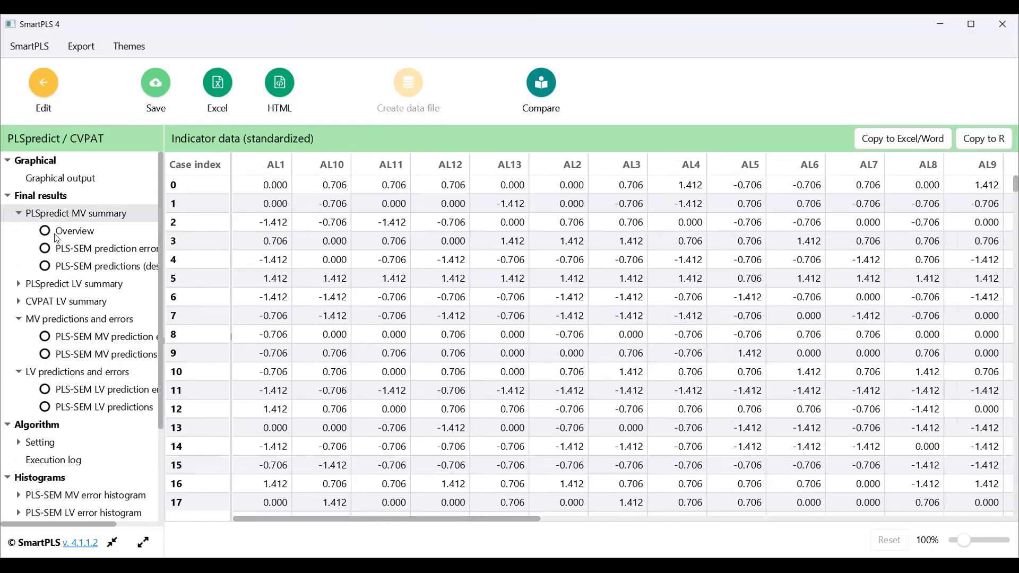
pyautogui.click(62, 235)
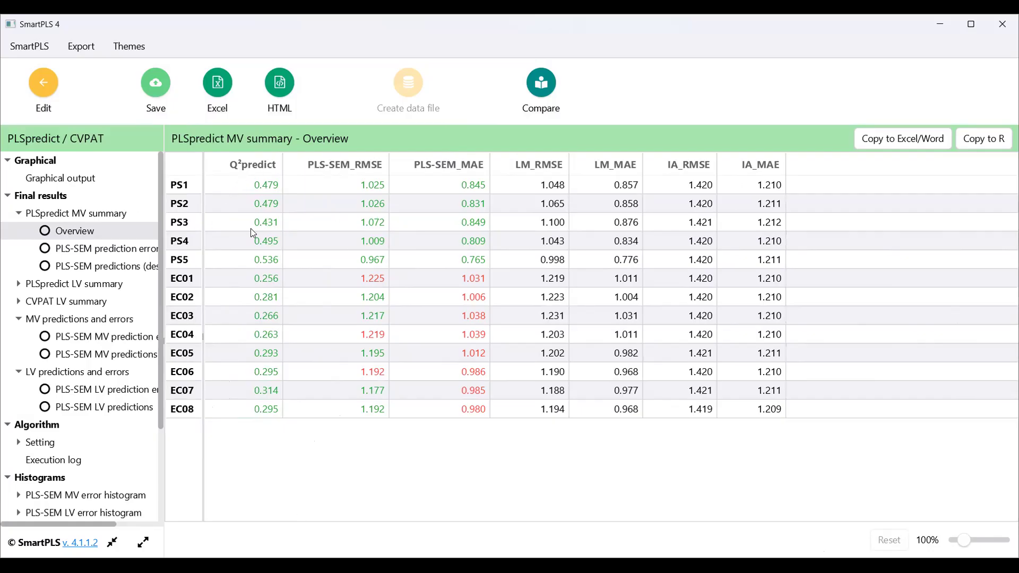
pyautogui.click(124, 257)
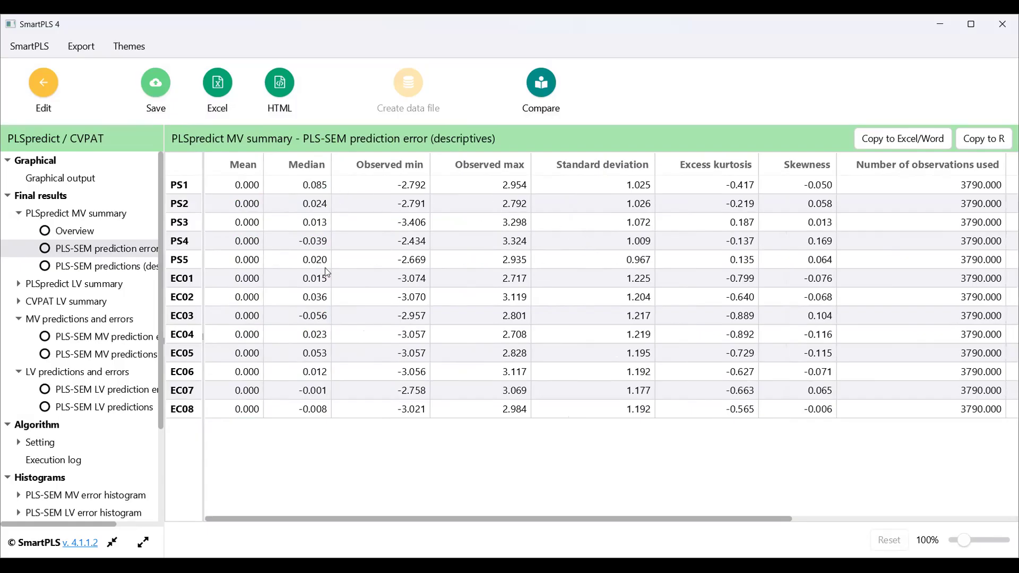
pyautogui.click(80, 266)
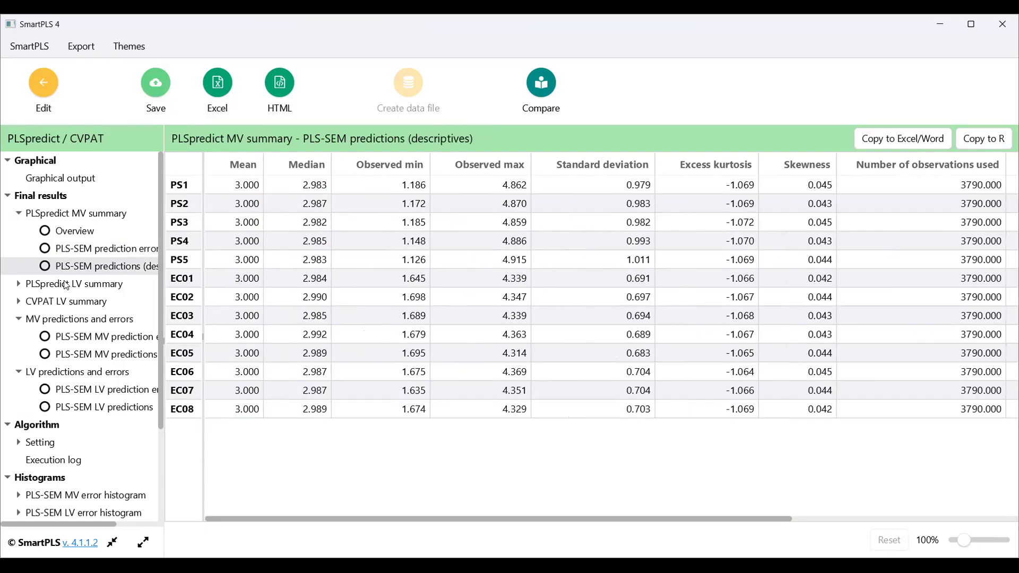
pyautogui.click(80, 287)
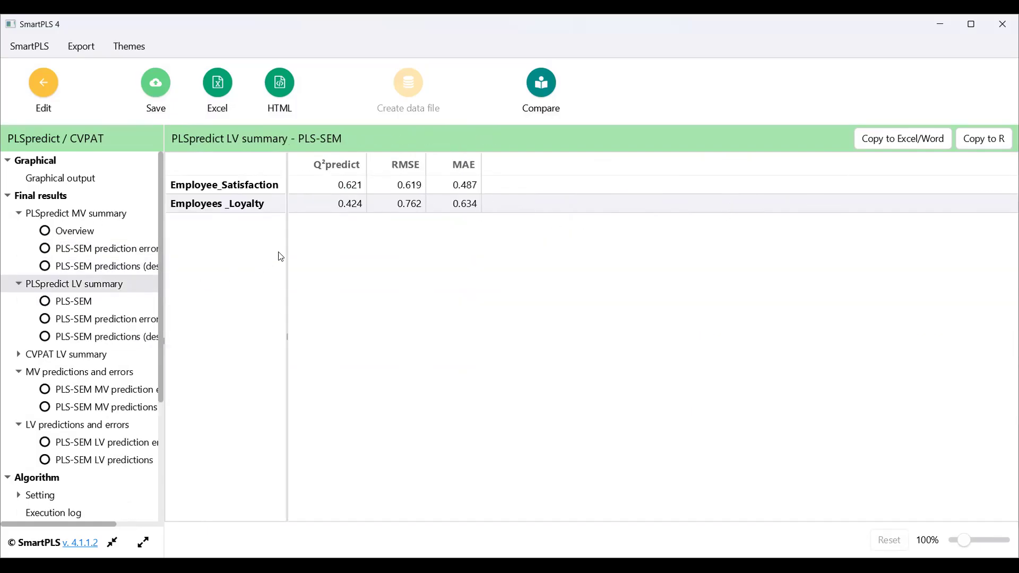